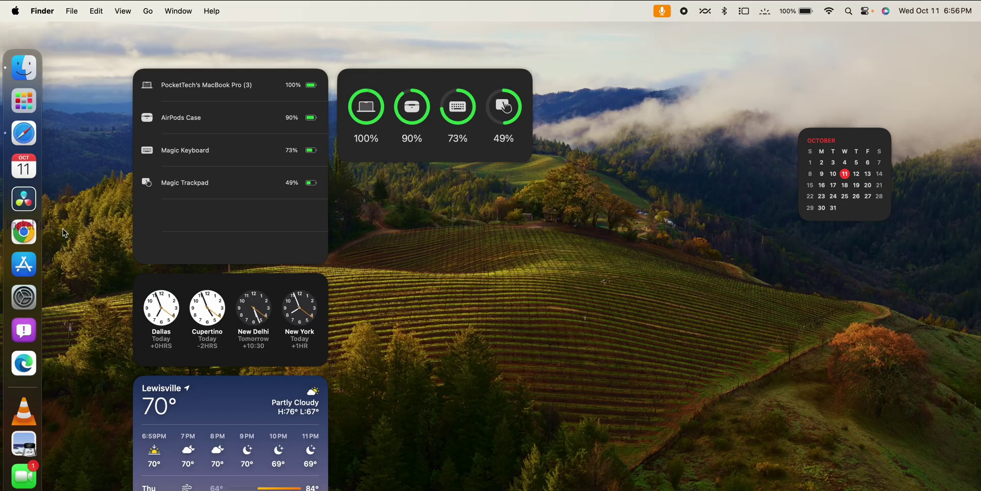
# Step: Launch System Settings from its Dock icon
pyautogui.click(24, 297)
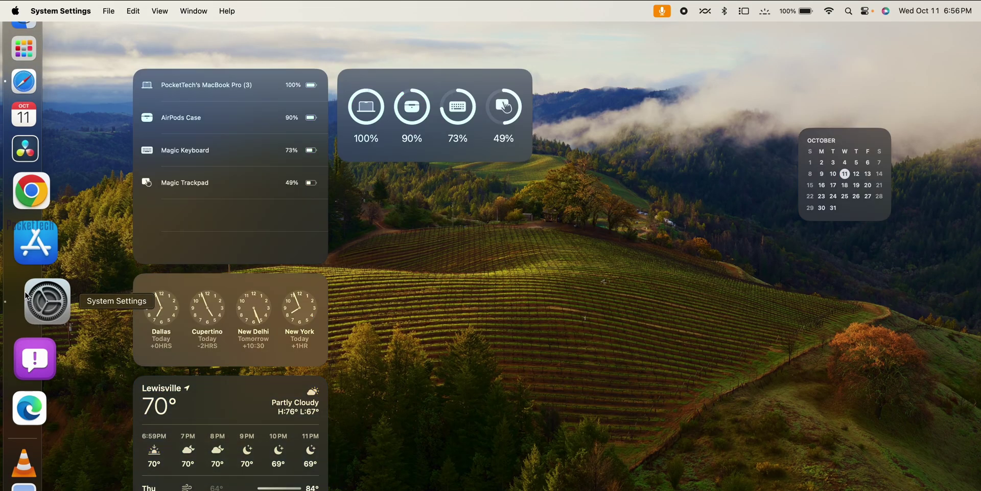
# Step: Review this Mac's About details under General, then go to the Wallpaper pane
pyautogui.click(113, 402)
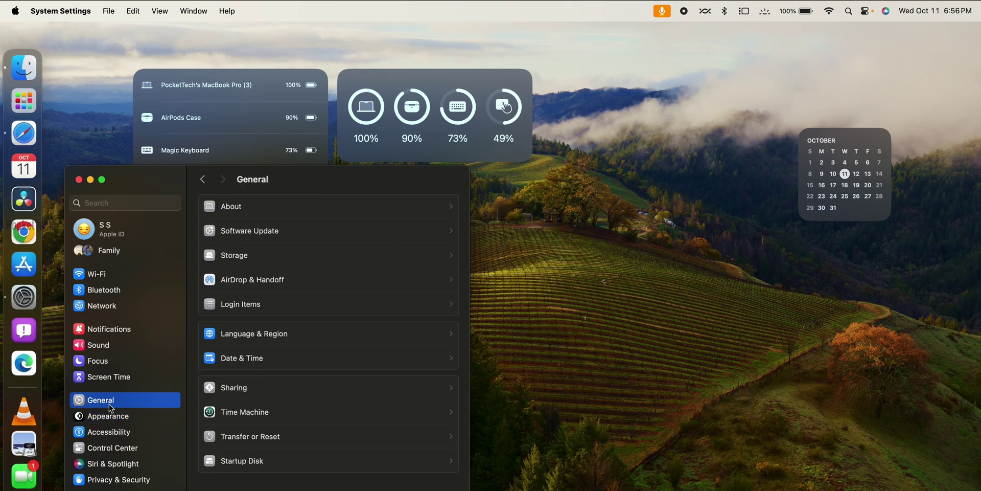
pyautogui.click(260, 207)
pyautogui.scroll(-5, 348, 403)
pyautogui.scroll(-3, 349, 414)
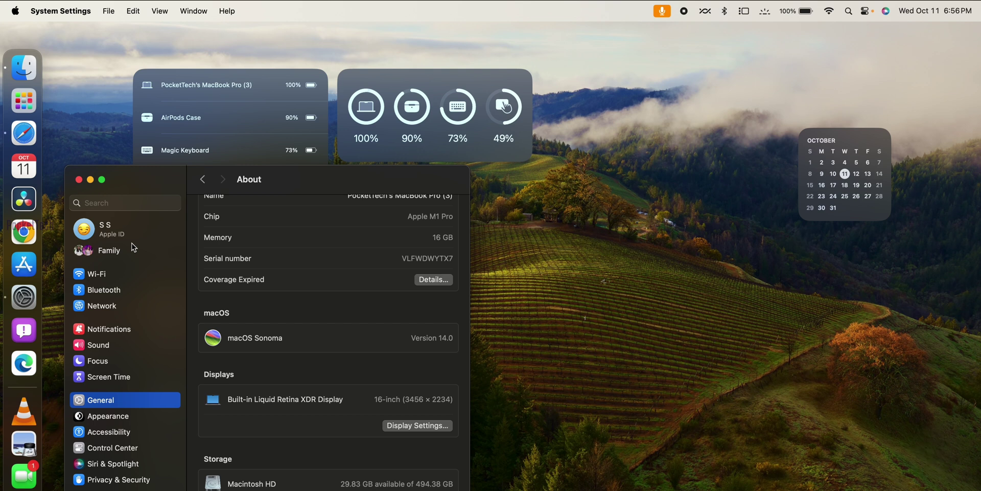
pyautogui.scroll(-5, 132, 358)
pyautogui.click(131, 423)
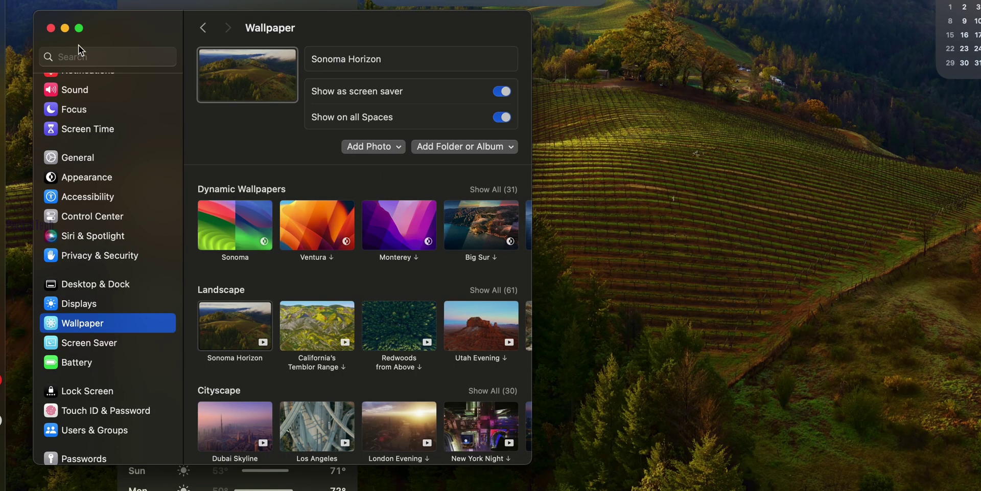
# Step: Enlarge the window and expand, then collapse, the 61 Landscape wallpapers
pyautogui.click(79, 28)
pyautogui.scroll(-5, 410, 274)
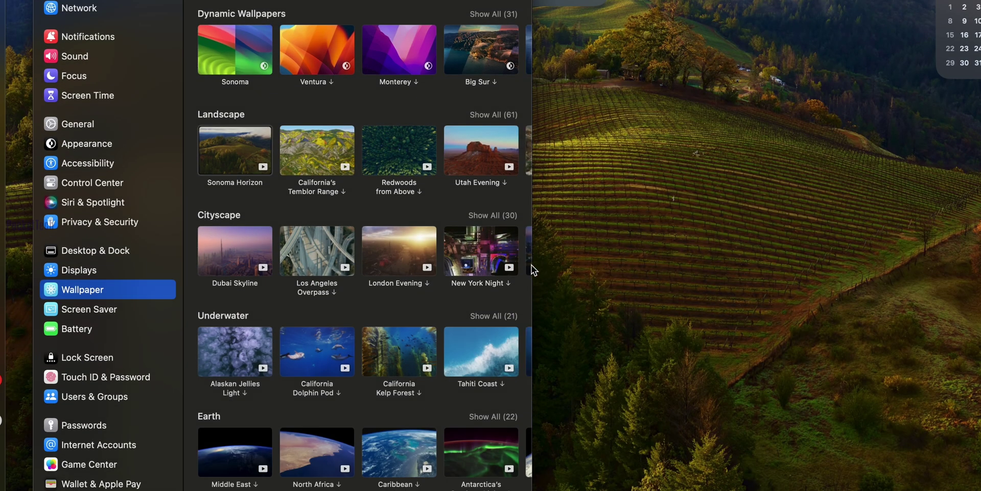
pyautogui.click(530, 264)
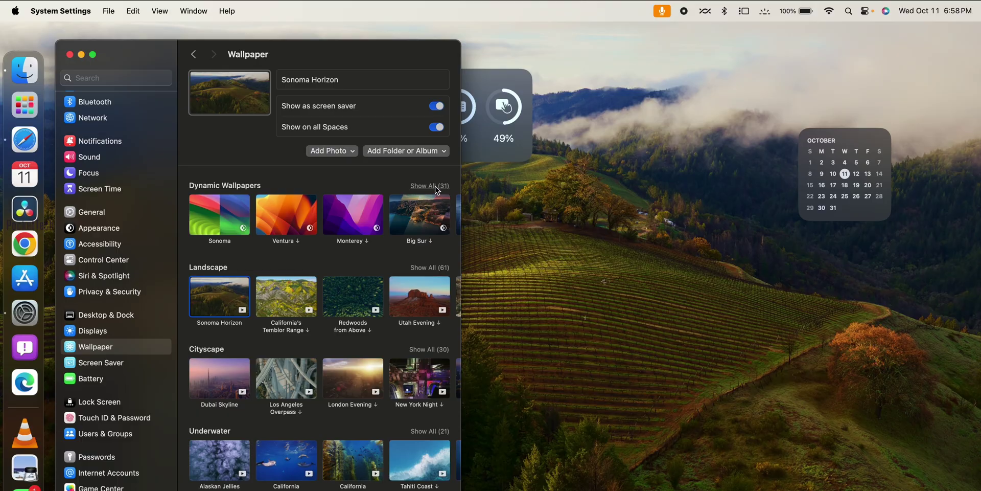
pyautogui.click(431, 269)
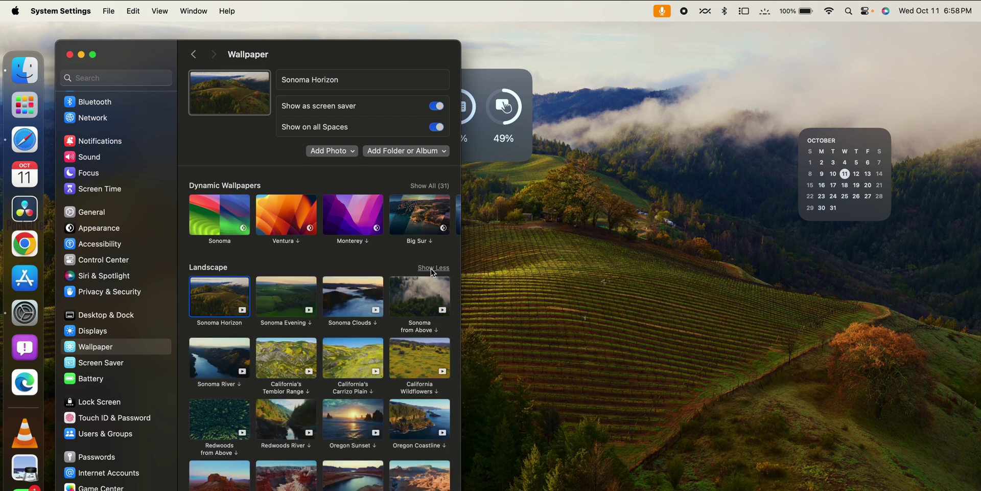
pyautogui.click(431, 269)
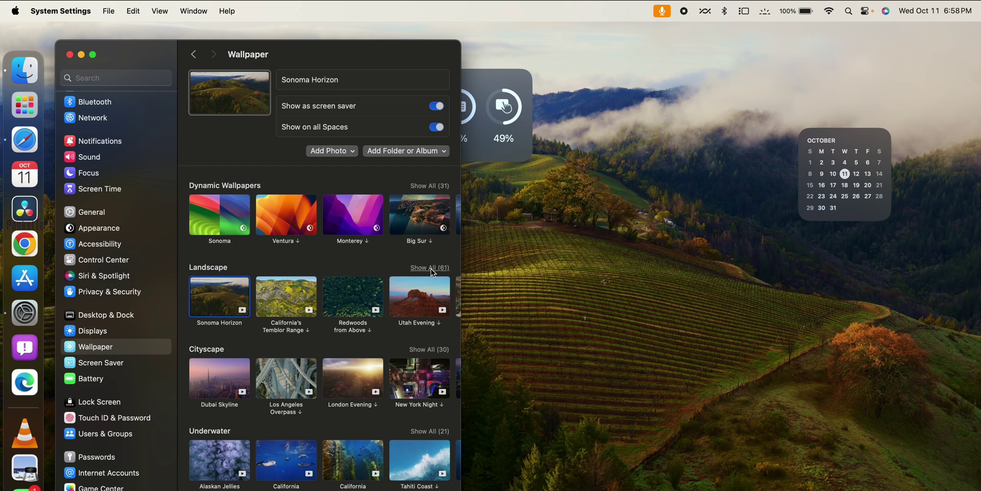
# Step: Scroll through the other wallpaper categories and put the window away to reveal the widgets
pyautogui.scroll(-3, 431, 278)
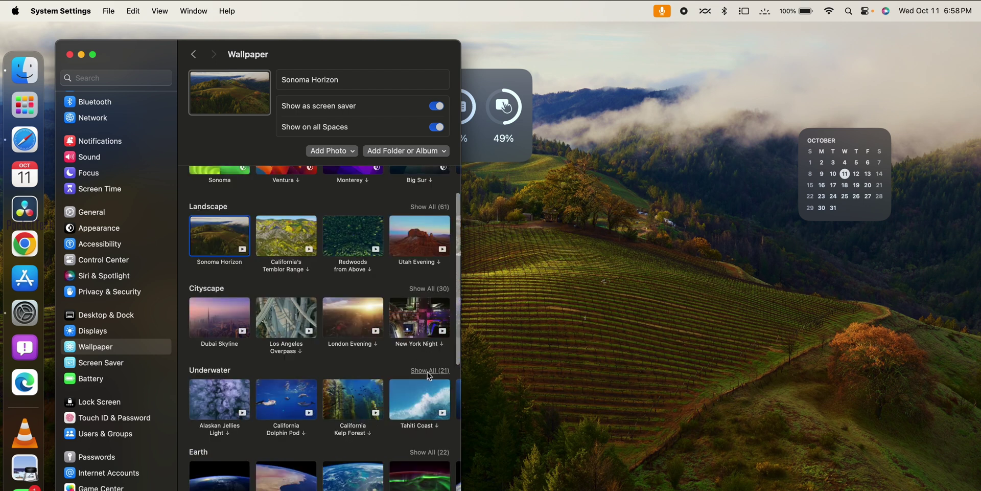
pyautogui.scroll(-5, 426, 372)
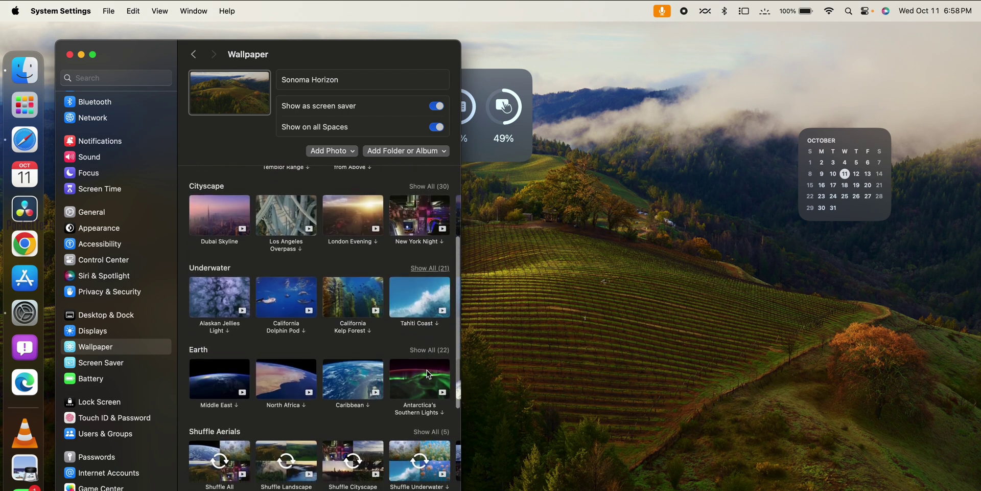
pyautogui.scroll(-6, 427, 370)
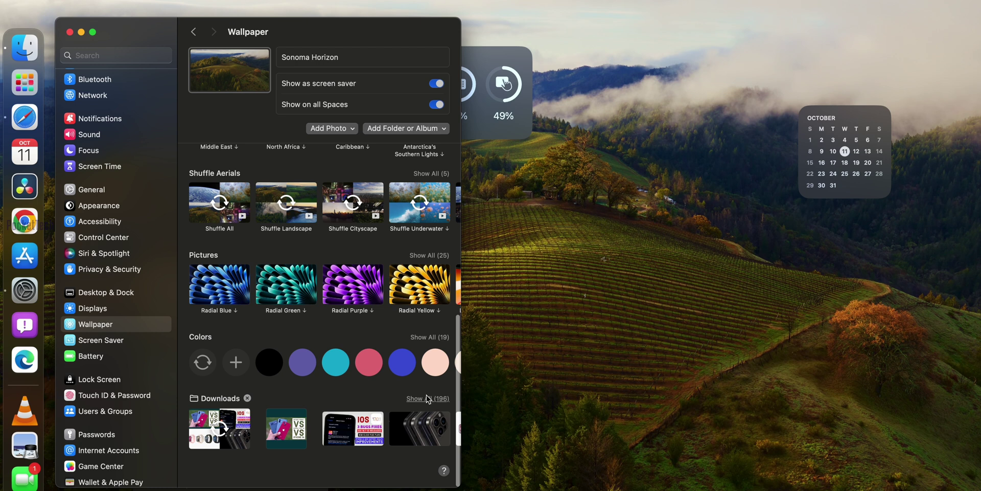
pyautogui.scroll(10, 429, 398)
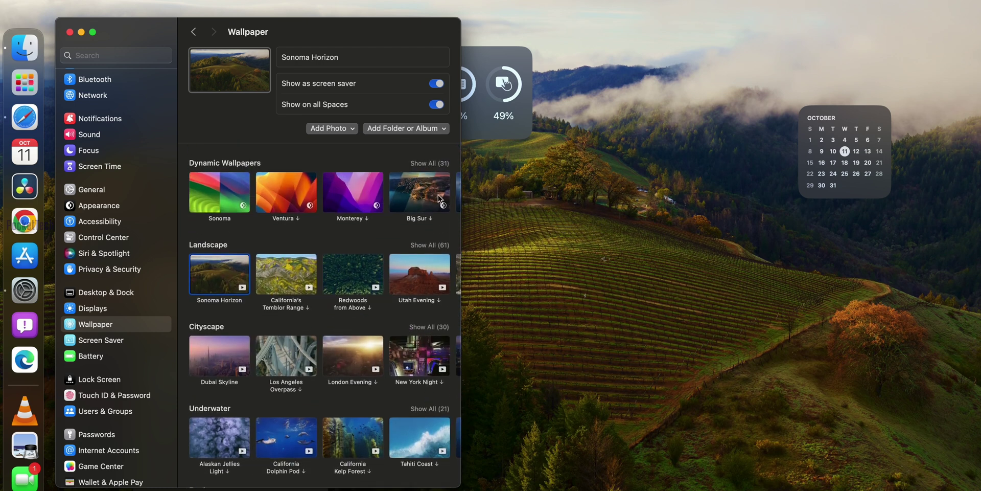
pyautogui.click(628, 230)
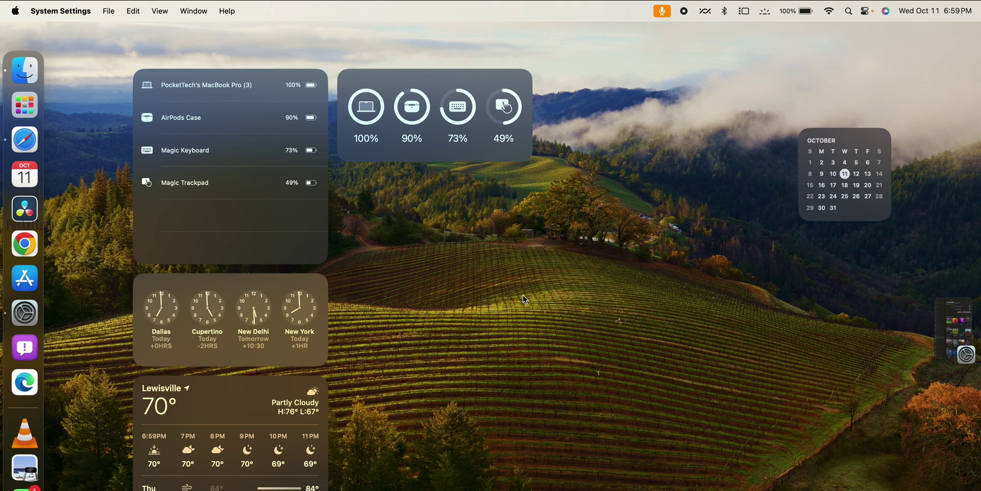
# Step: Preview the lock screen, then pick Oregon Sunset from the full Landscape wallpaper set
pyautogui.press('ctrl+super+q')
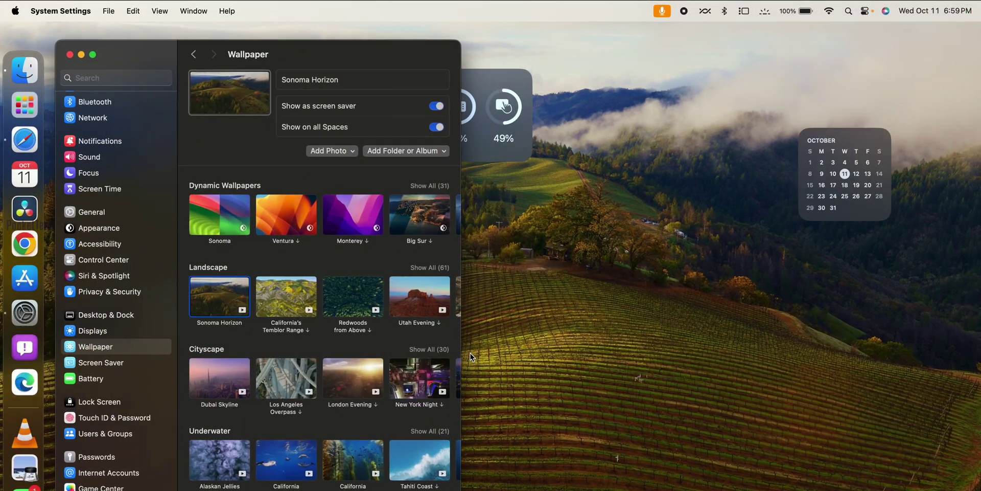
pyautogui.click(432, 268)
pyautogui.scroll(-4, 412, 400)
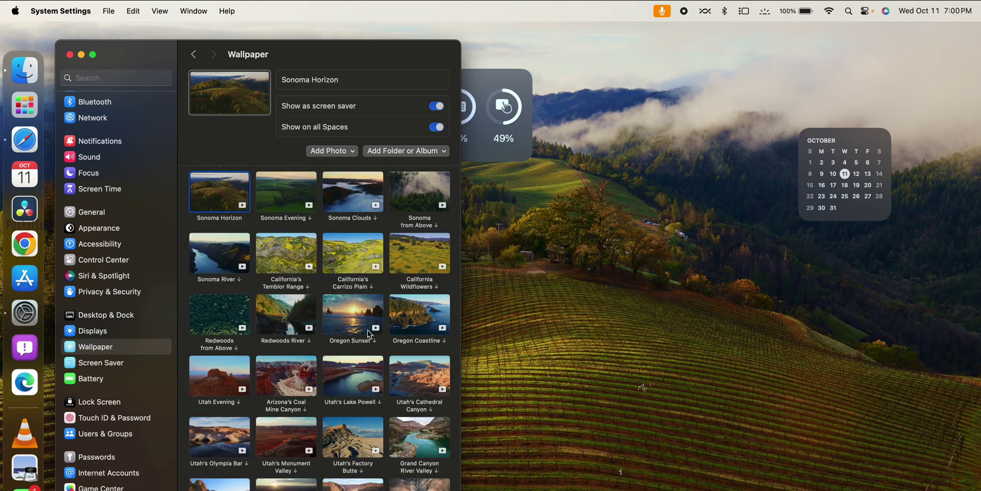
pyautogui.scroll(-1, 371, 331)
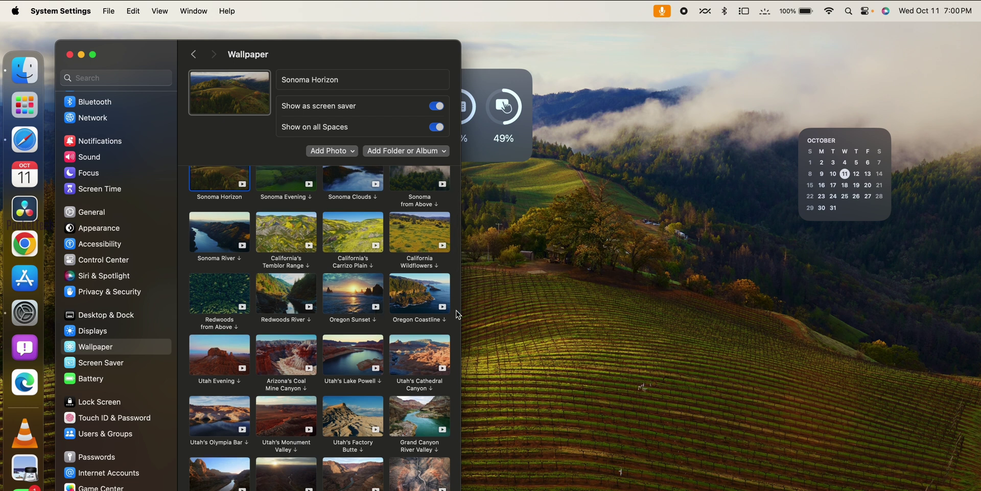
pyautogui.click(379, 311)
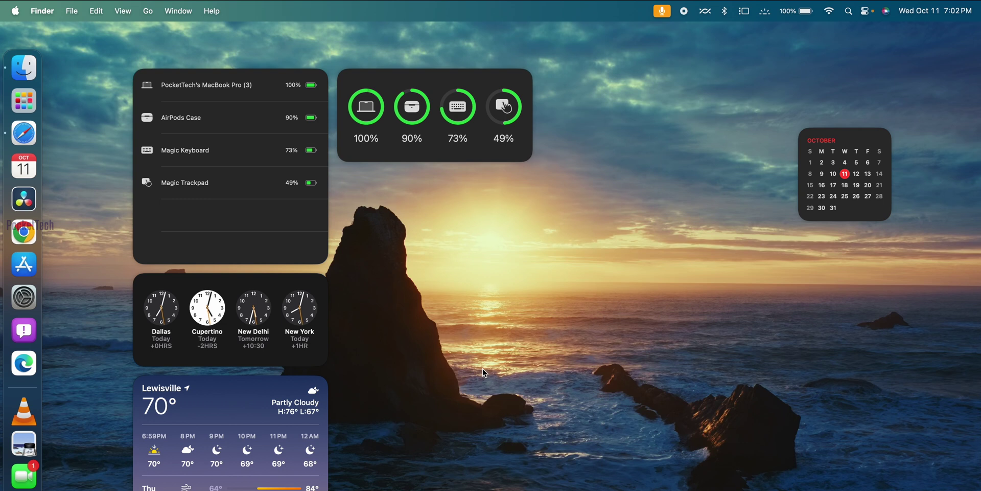
pyautogui.press('ctrl+super+q')
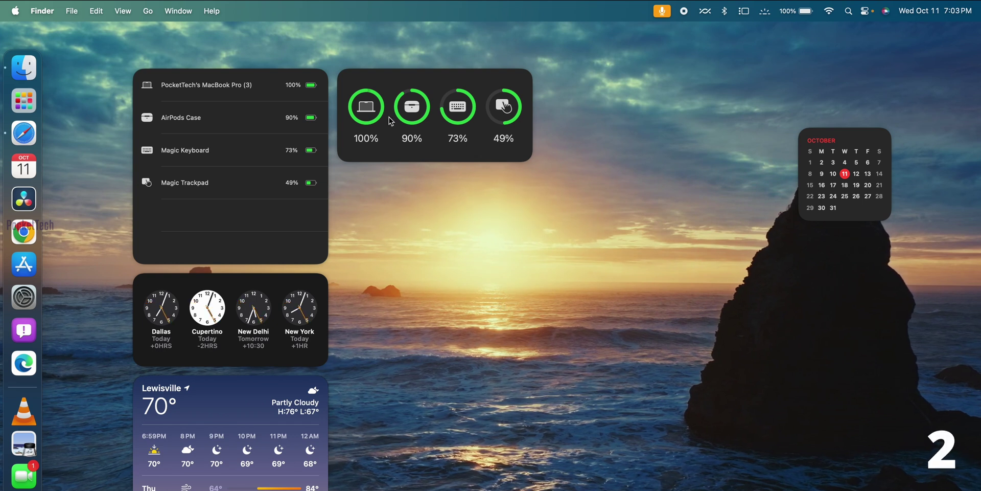
# Step: Move the battery list widget left and the world clock under the battery rings, then open Notification Center
pyautogui.moveTo(290, 184); pyautogui.dragTo(180, 154)
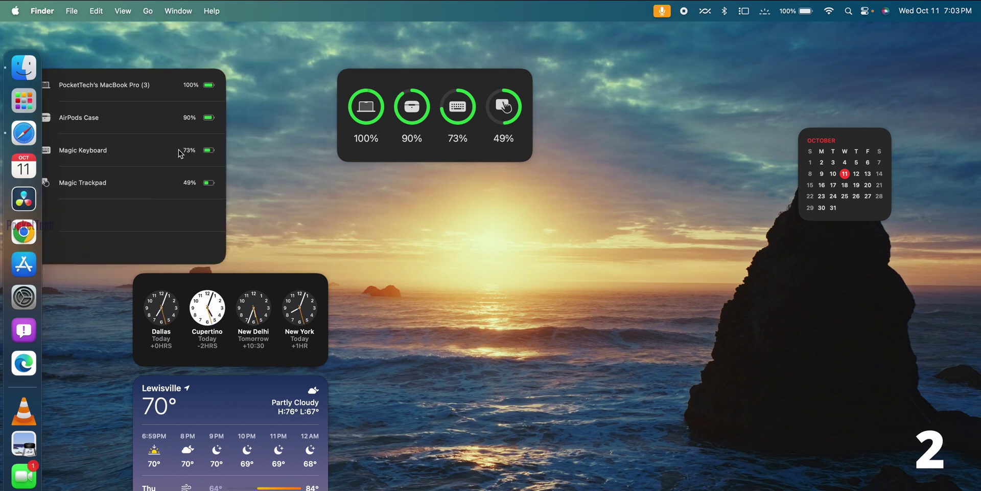
pyautogui.moveTo(210, 342); pyautogui.dragTo(414, 240)
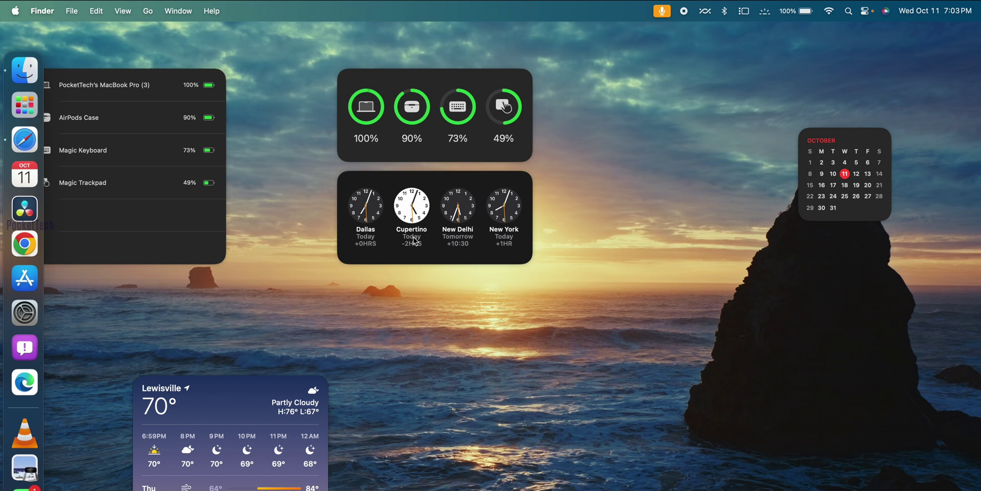
pyautogui.click(953, 11)
pyautogui.scroll(-5, 848, 380)
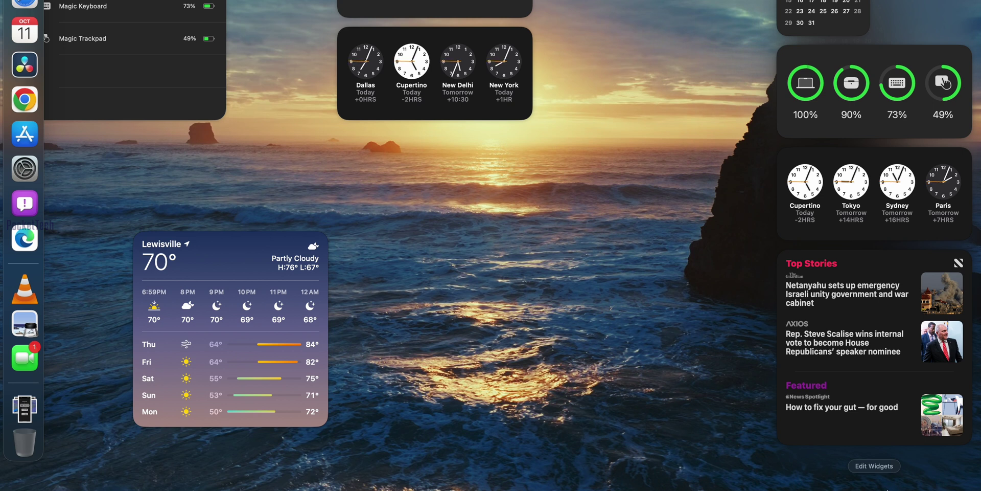
# Step: Open the widget gallery and browse the app list, previewing the CPU Max widgets
pyautogui.click(874, 466)
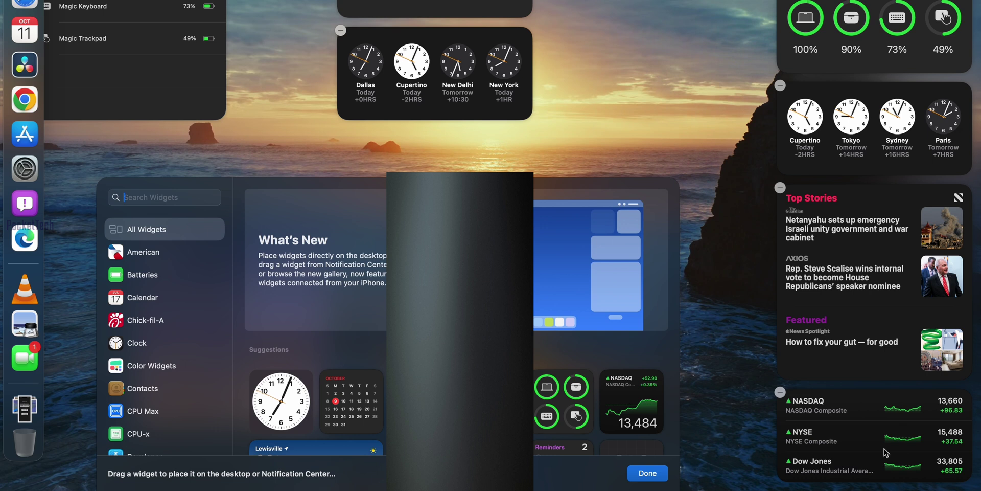
pyautogui.scroll(-5, 307, 266)
pyautogui.scroll(-2, 164, 360)
pyautogui.scroll(-10, 314, 292)
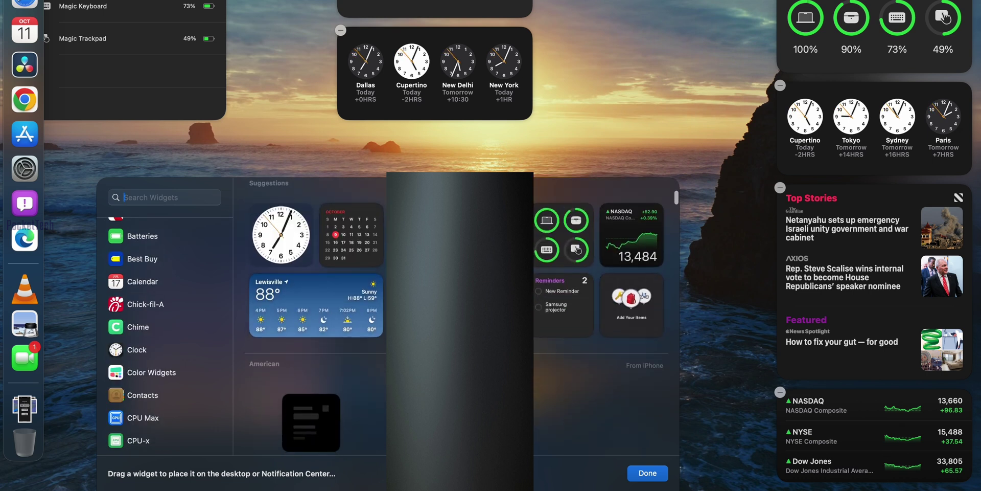
pyautogui.scroll(-6, 506, 361)
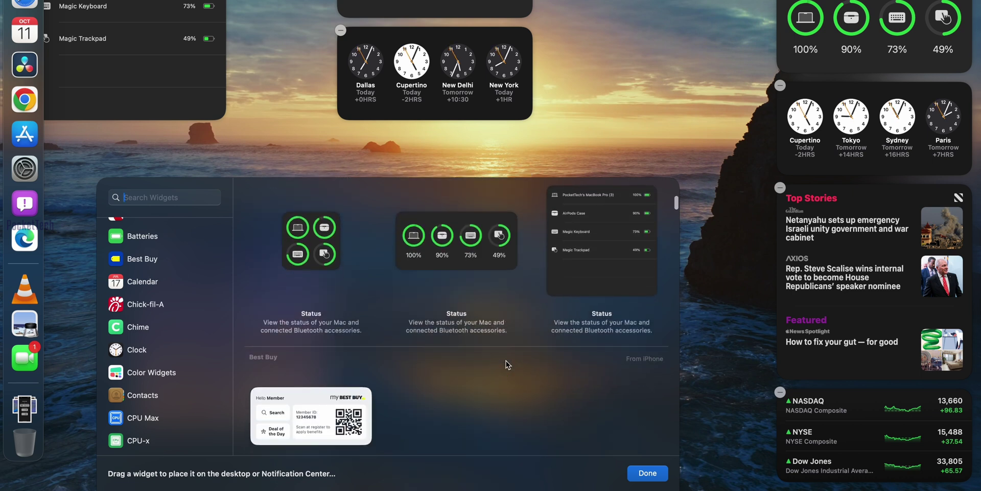
pyautogui.click(143, 337)
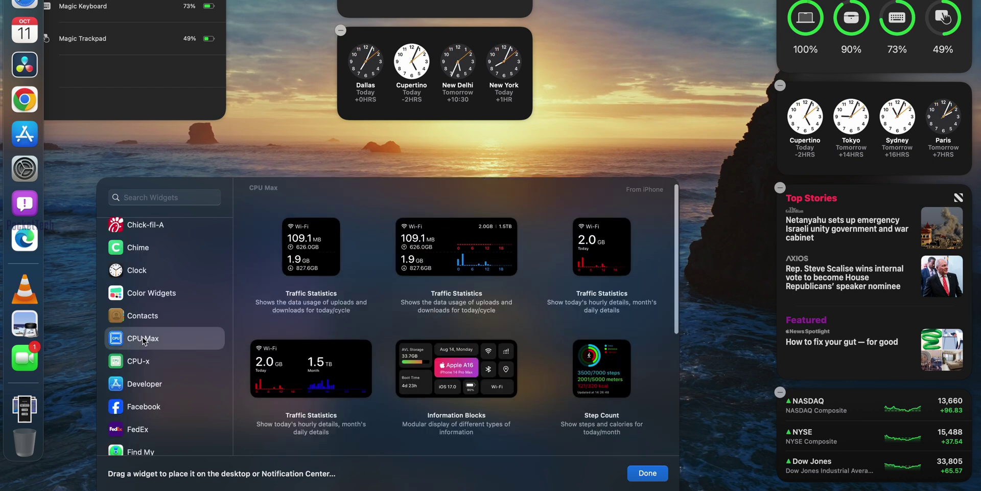
pyautogui.scroll(-5, 142, 337)
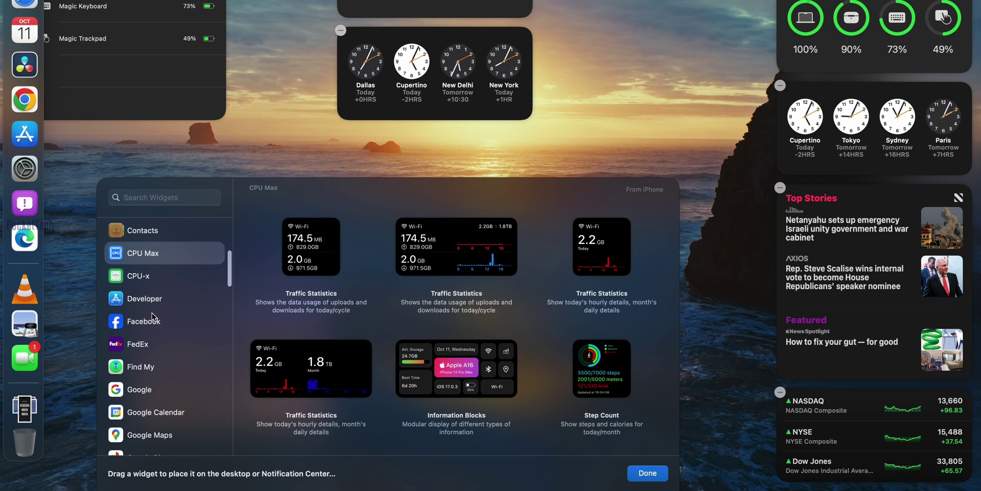
pyautogui.scroll(-4, 152, 317)
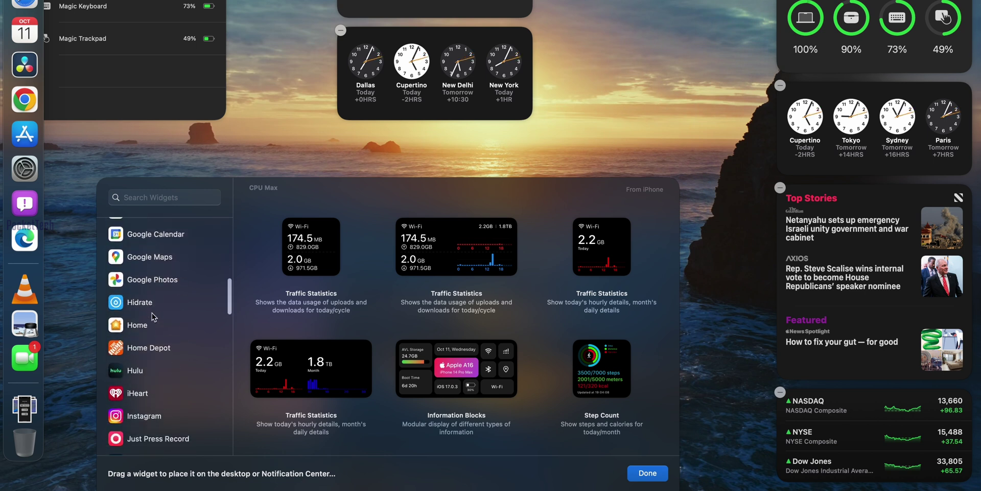
pyautogui.scroll(-5, 153, 316)
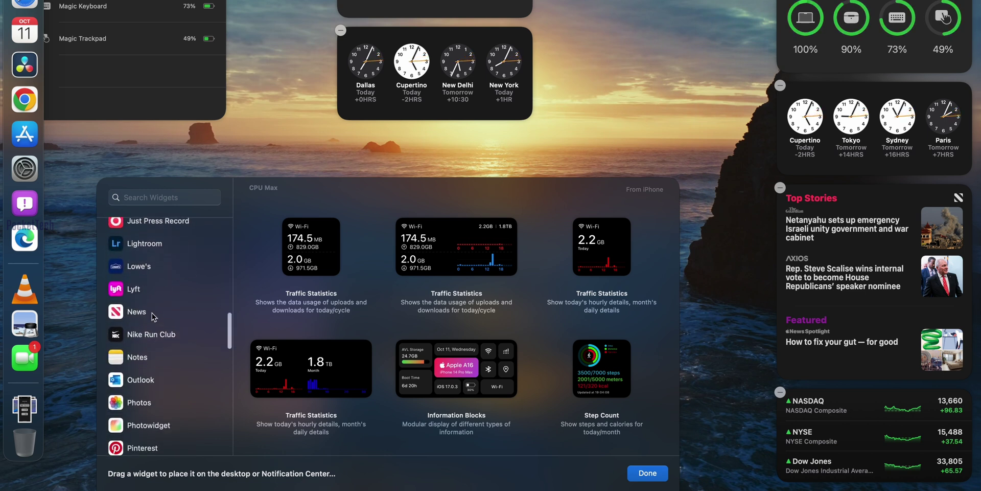
pyautogui.scroll(-5, 152, 317)
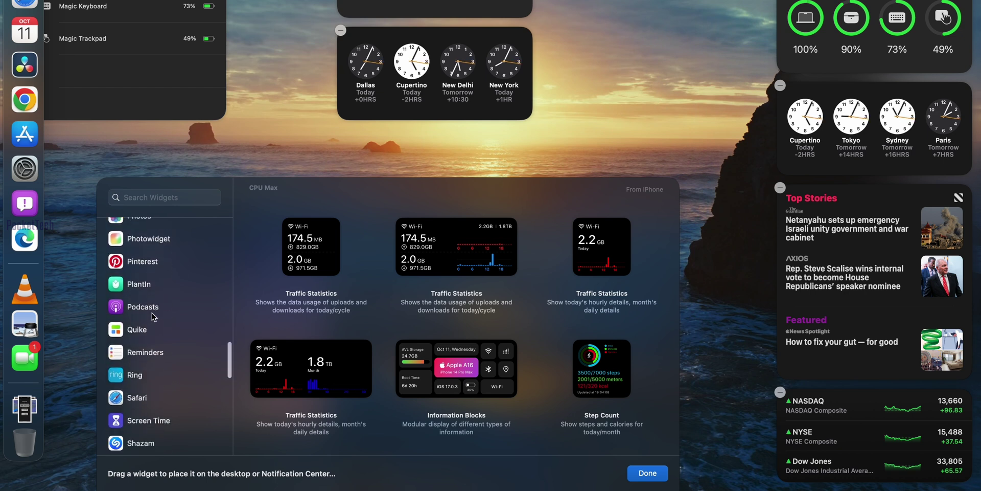
# Step: Preview the widgets offered by Quike, Safari and Southwest
pyautogui.click(149, 331)
pyautogui.scroll(-2, 149, 332)
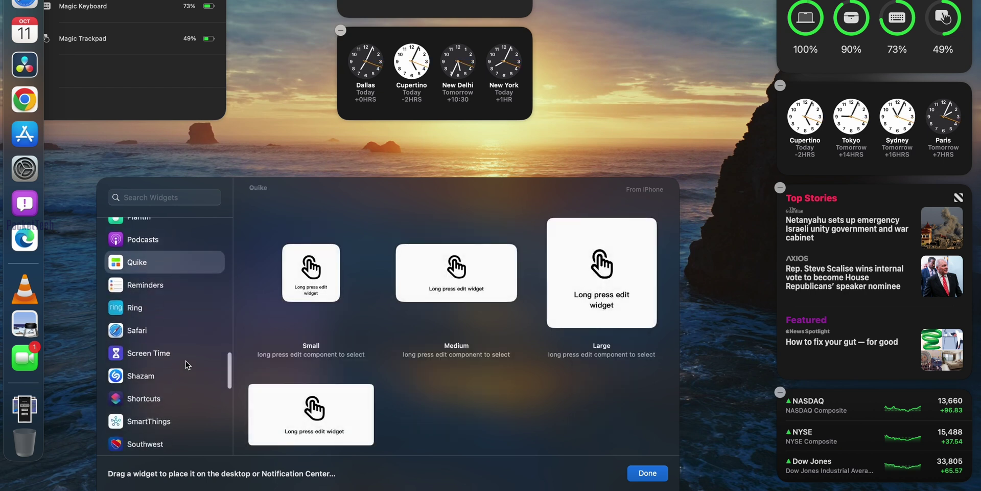
pyautogui.click(155, 337)
pyautogui.scroll(-4, 155, 337)
pyautogui.click(154, 334)
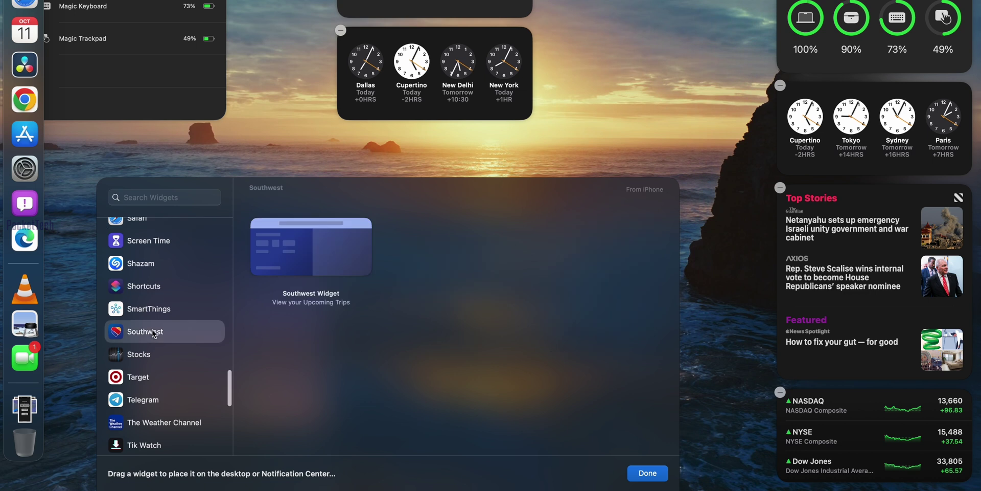
pyautogui.scroll(-3, 151, 332)
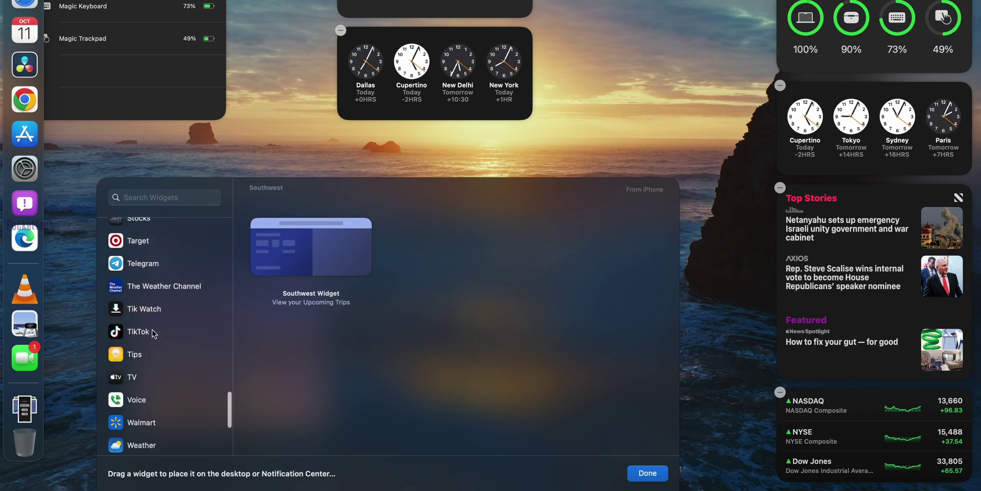
# Step: Add the medium TV Up Next widget and position it beside the Lewisville weather widget
pyautogui.click(160, 377)
pyautogui.moveTo(396, 285)
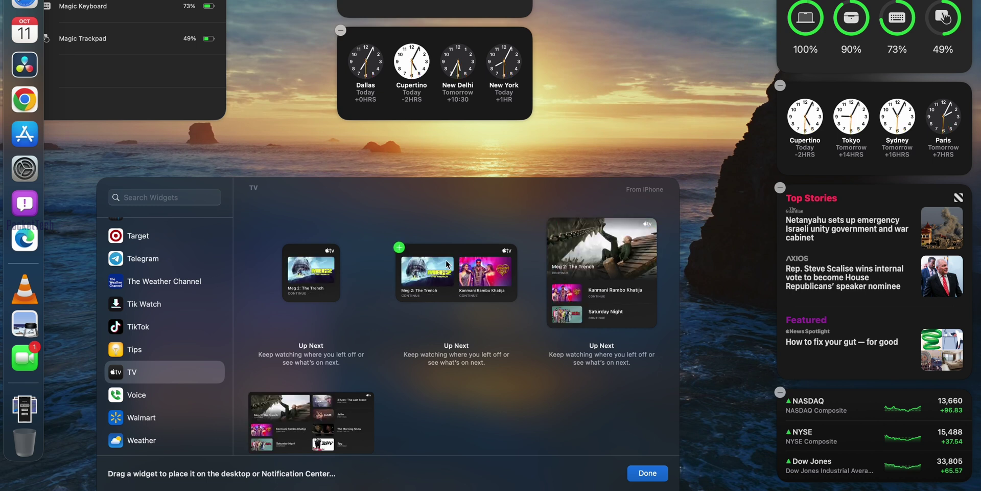
pyautogui.click(400, 248)
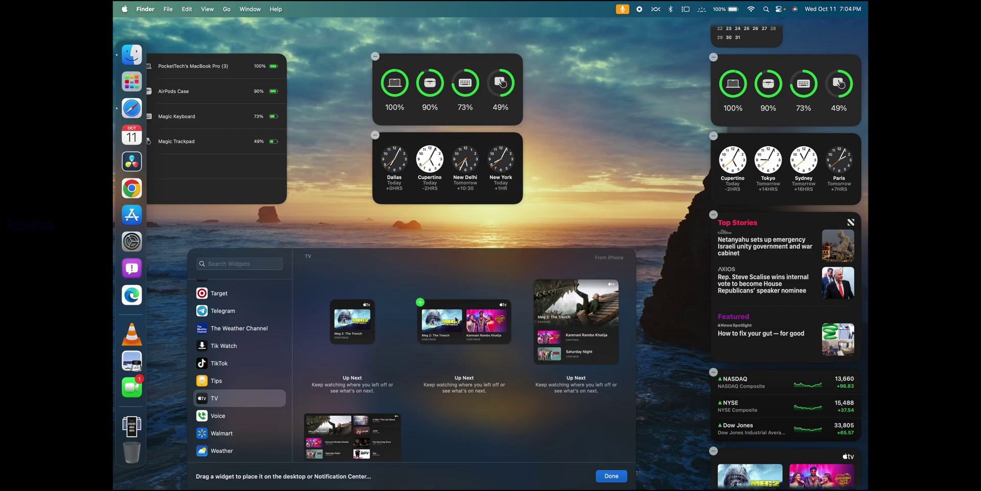
pyautogui.moveTo(450, 273); pyautogui.dragTo(465, 352)
pyautogui.moveTo(471, 383); pyautogui.dragTo(608, 83)
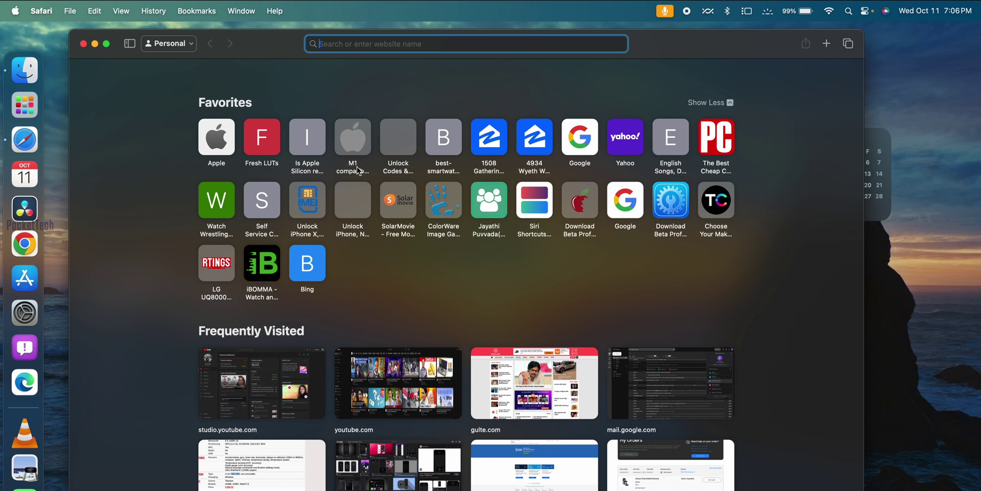
# Step: Look over Safari's Personal tab groups, then bring up System Settings from the Dock
pyautogui.click(168, 44)
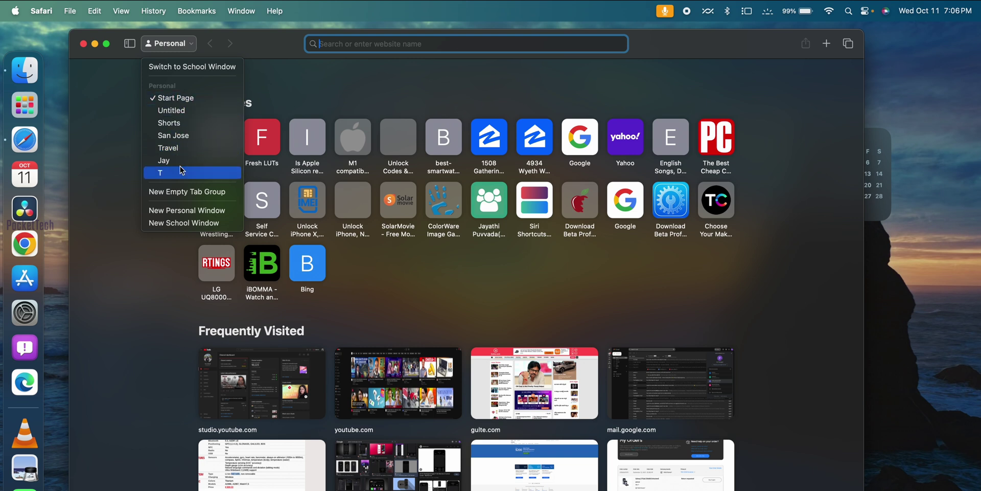
pyautogui.click(25, 313)
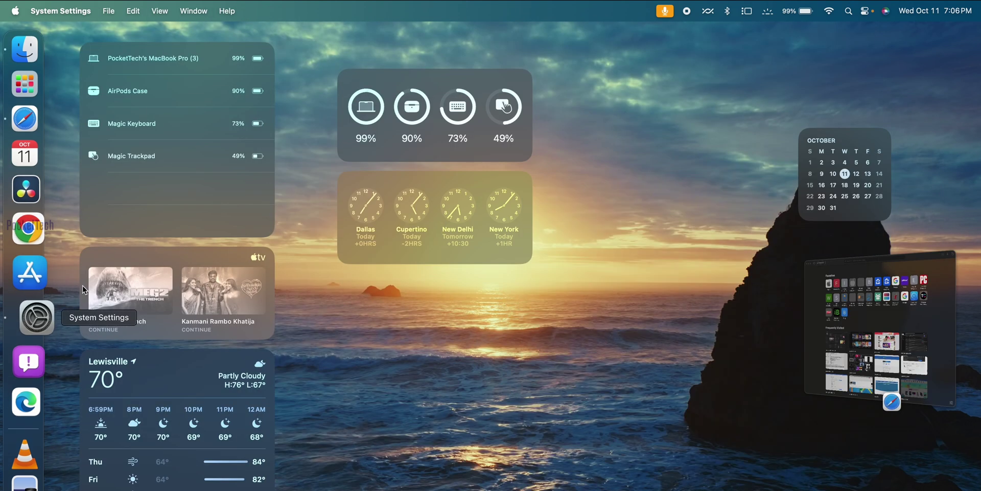
# Step: Scroll the System Settings sidebar to check the Appearance page with wallpaper tinting on
pyautogui.scroll(-5, 113, 402)
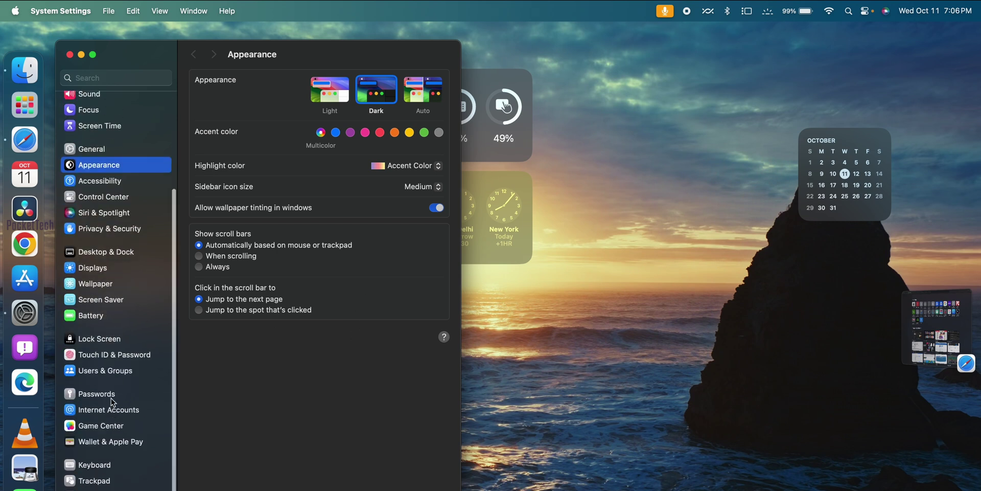
pyautogui.scroll(5, 113, 403)
pyautogui.scroll(1, 113, 402)
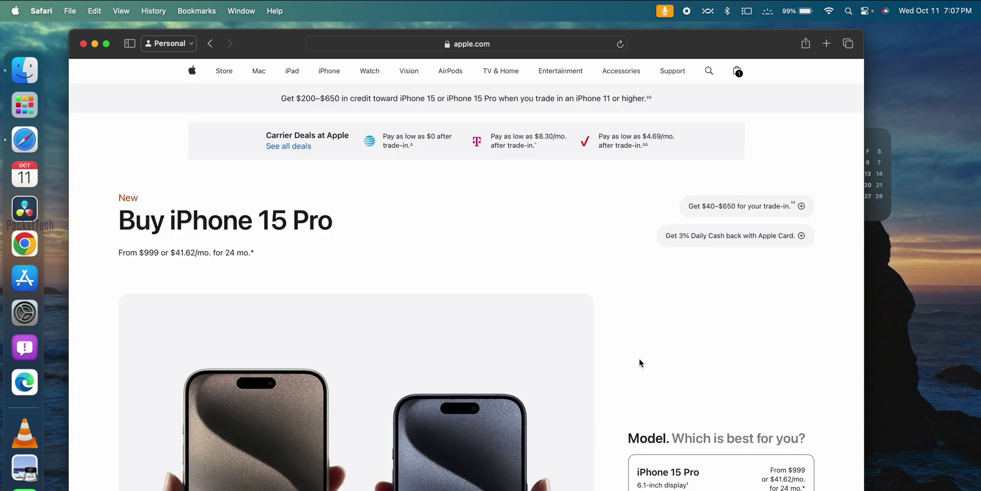
# Step: Scroll the Buy iPhone 15 Pro page and bring up Safari's Share menu
pyautogui.scroll(-5, 640, 361)
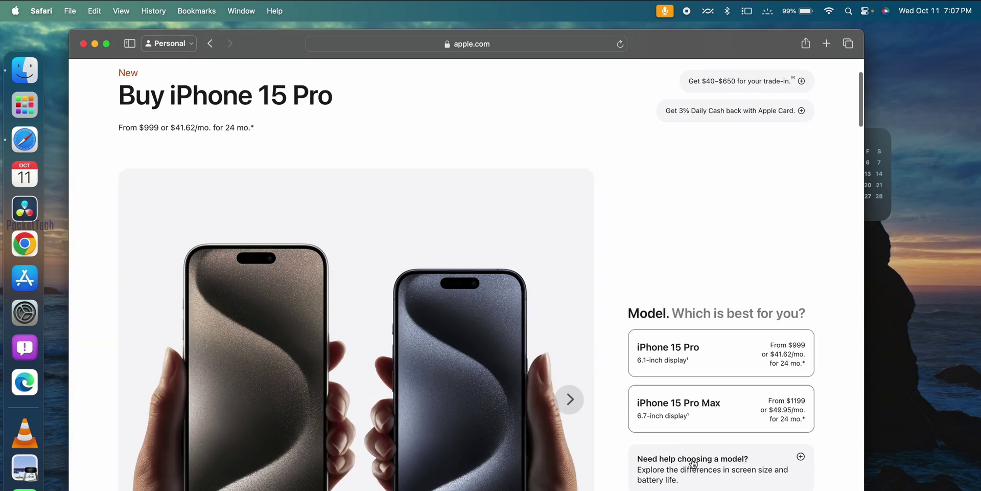
pyautogui.scroll(5, 692, 463)
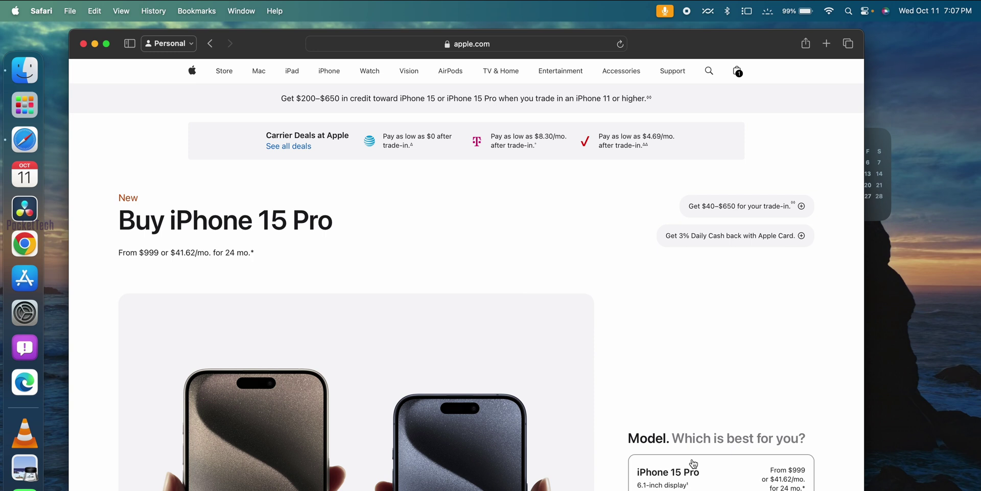
pyautogui.scroll(-5, 748, 442)
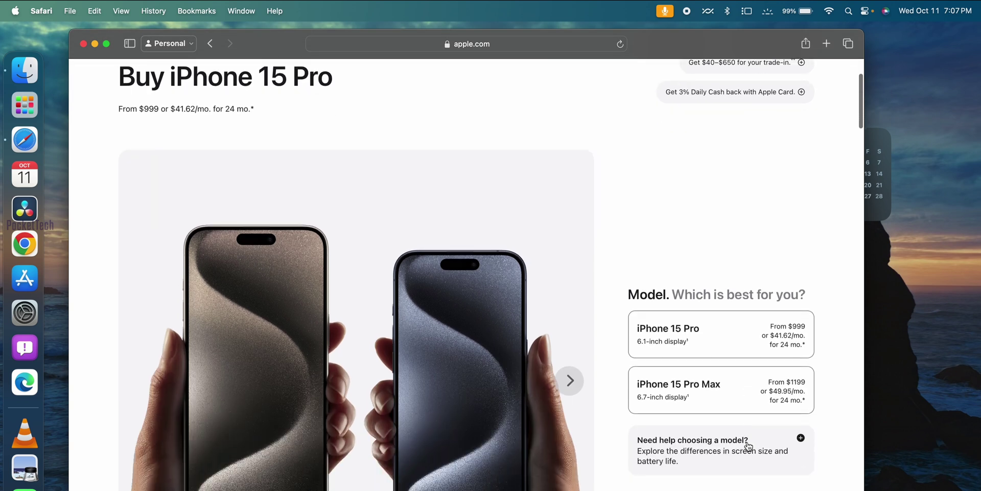
pyautogui.click(806, 44)
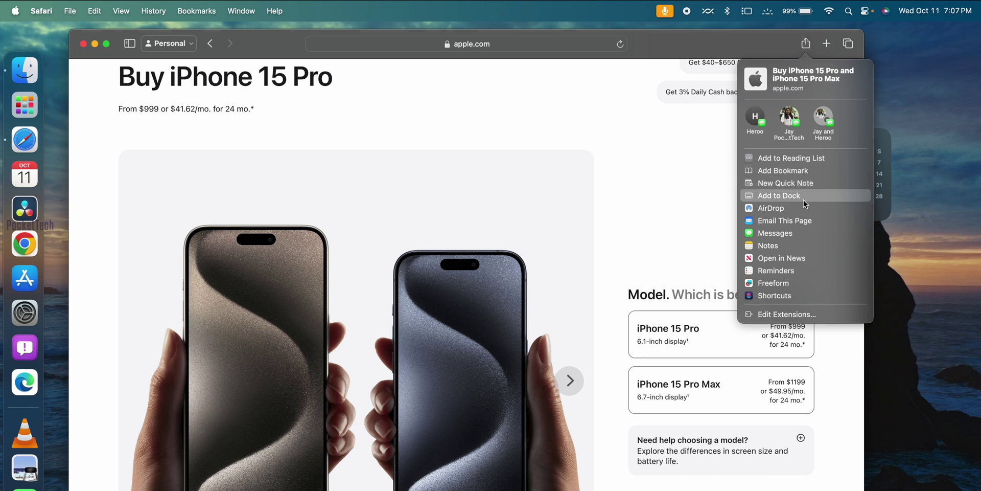
# Step: Add the Buy iPhone 15 Pro page to the Dock under its default name and launch the web app
pyautogui.click(779, 196)
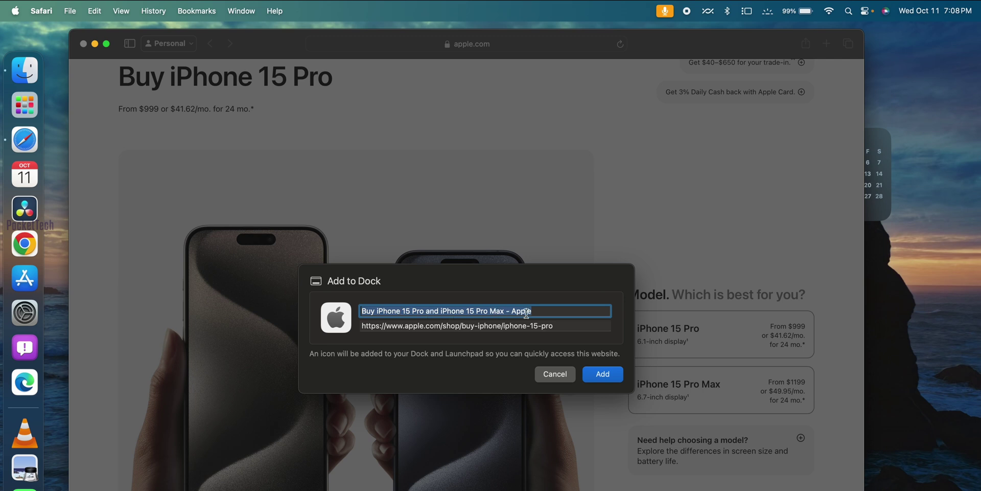
pyautogui.moveTo(509, 306); pyautogui.dragTo(422, 316)
pyautogui.press('cmd+a')
pyautogui.click(575, 308)
pyautogui.click(603, 374)
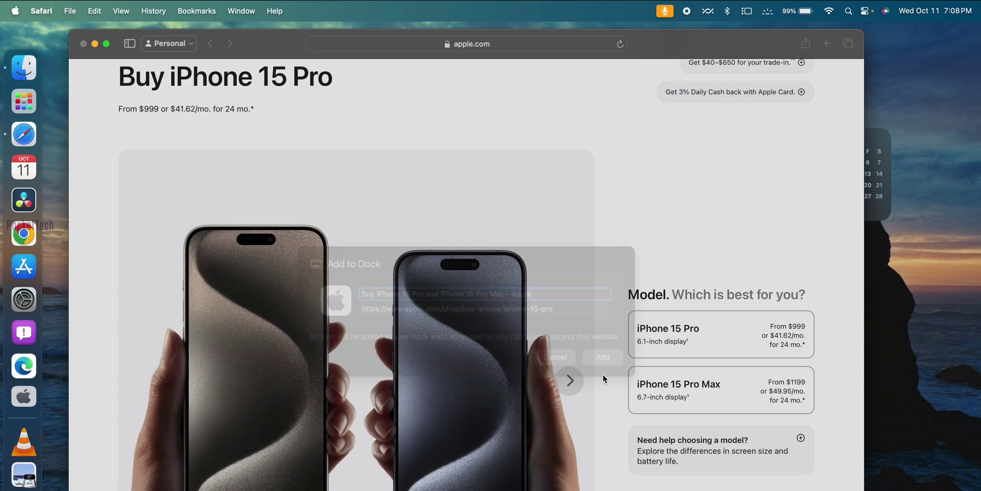
pyautogui.click(94, 45)
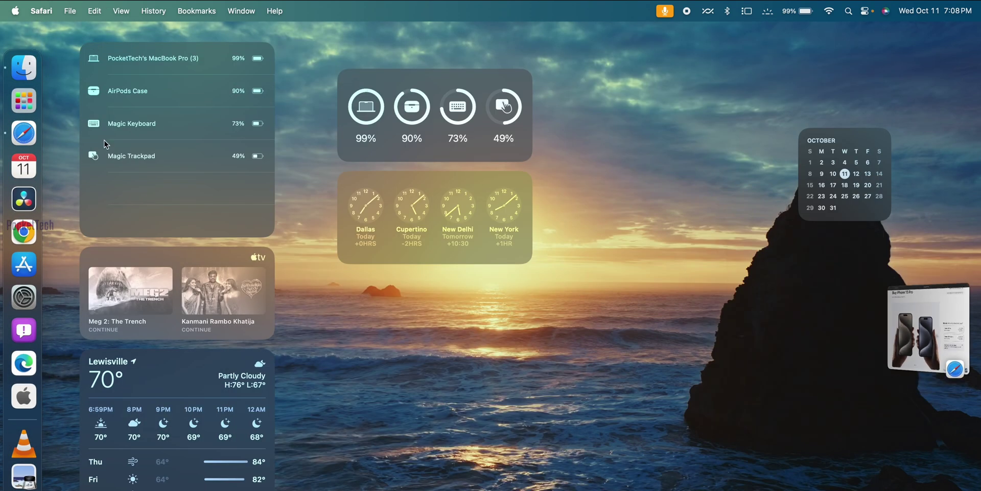
pyautogui.click(30, 401)
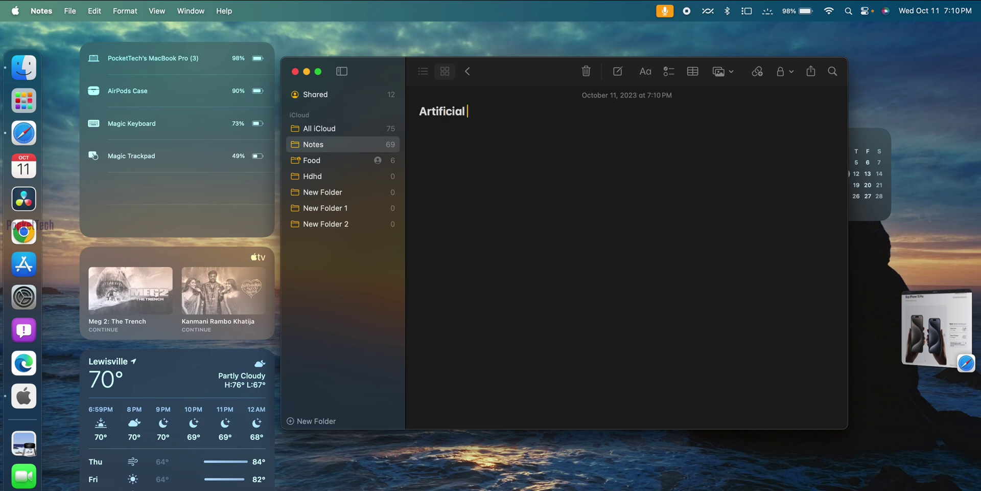
# Step: Finish the first line as 'Artificial intelligence', fixing the typo and accepting the inline suggestion
pyautogui.write('inj')
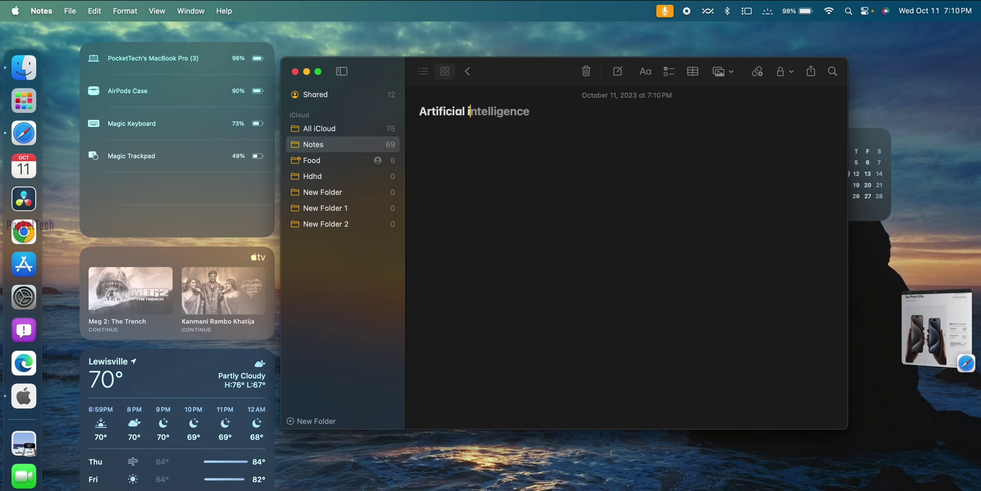
pyautogui.press('BackSpace')
pyautogui.write('te')
pyautogui.press('Tab')
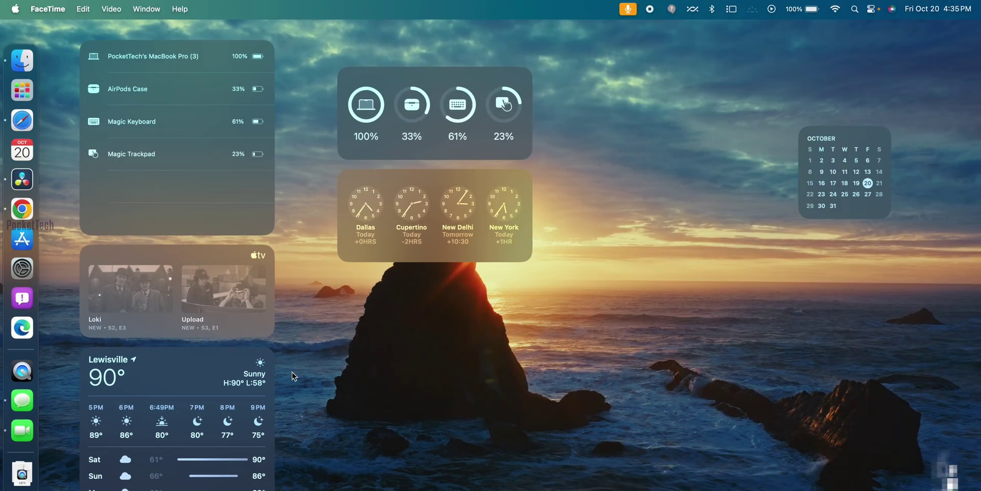
# Step: Launch FaceTime from the Dock and expand Reactions in the menu-bar camera's video effects
pyautogui.click(33, 432)
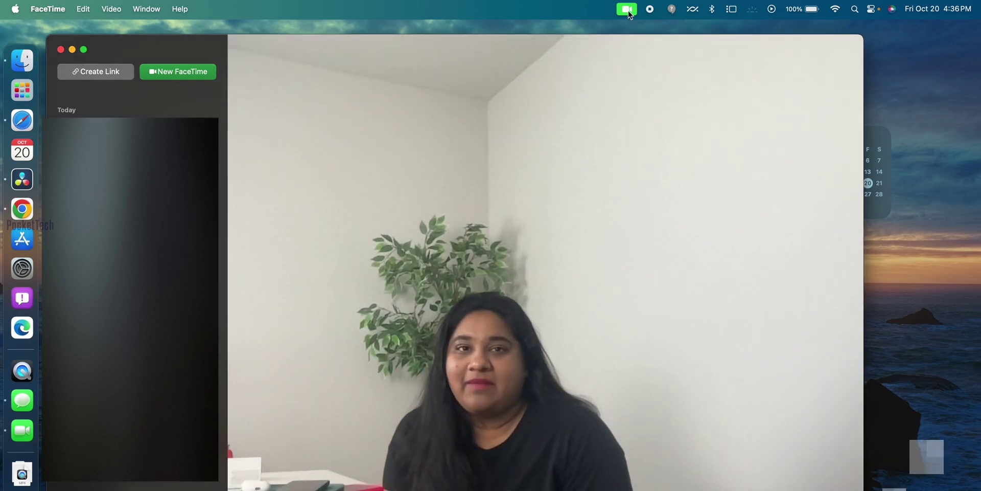
pyautogui.click(629, 11)
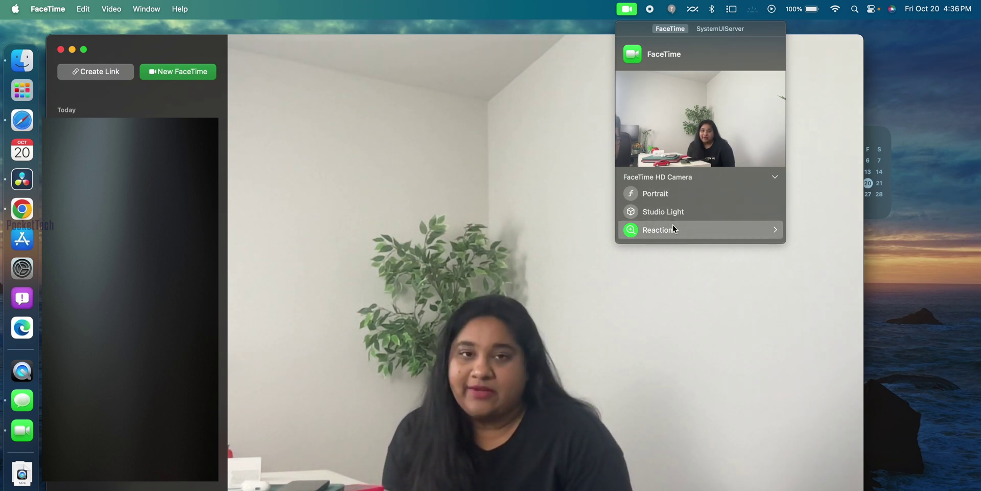
pyautogui.click(773, 228)
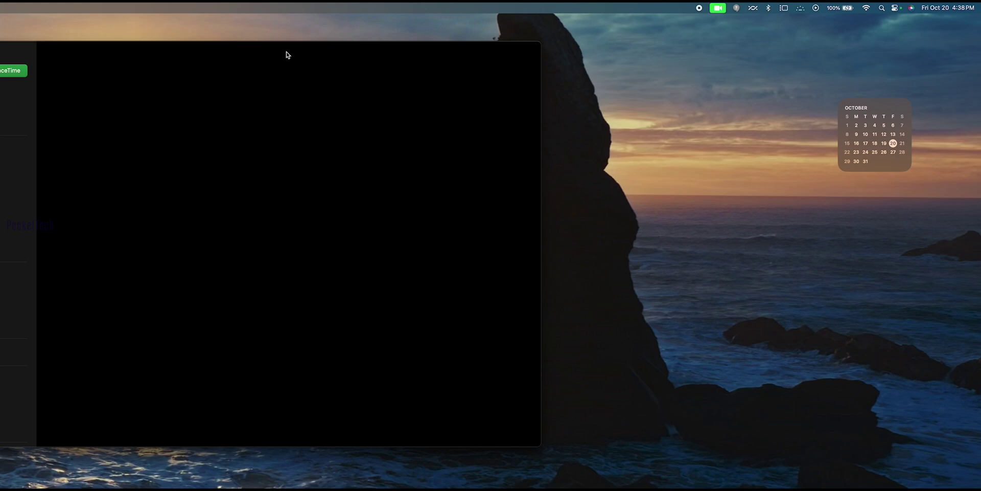
# Step: Turn on Desk View from the menu-bar camera's Video Effects menu
pyautogui.click(719, 8)
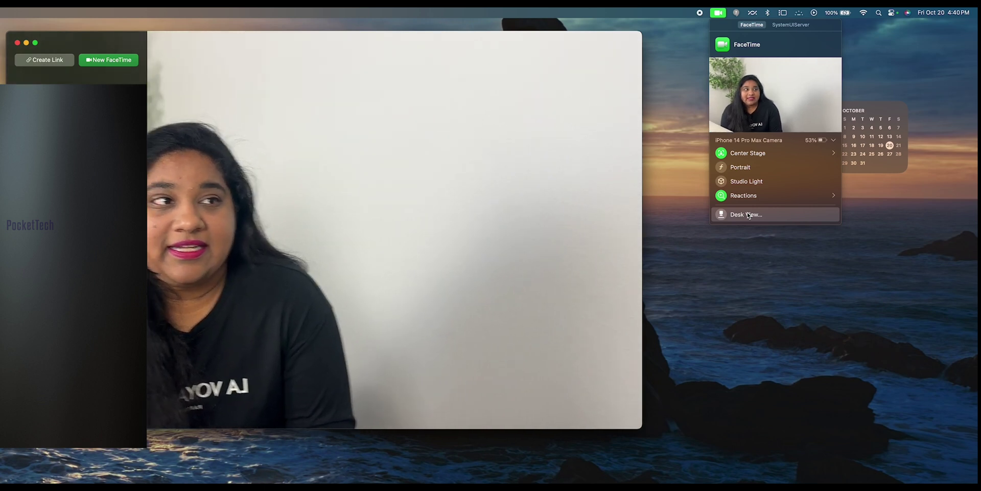
pyautogui.click(747, 215)
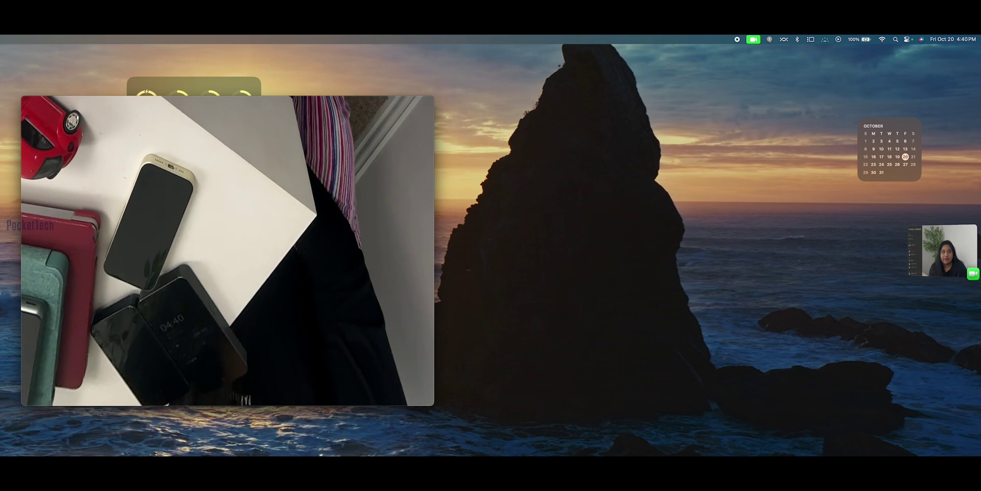
pyautogui.moveTo(263, 250)
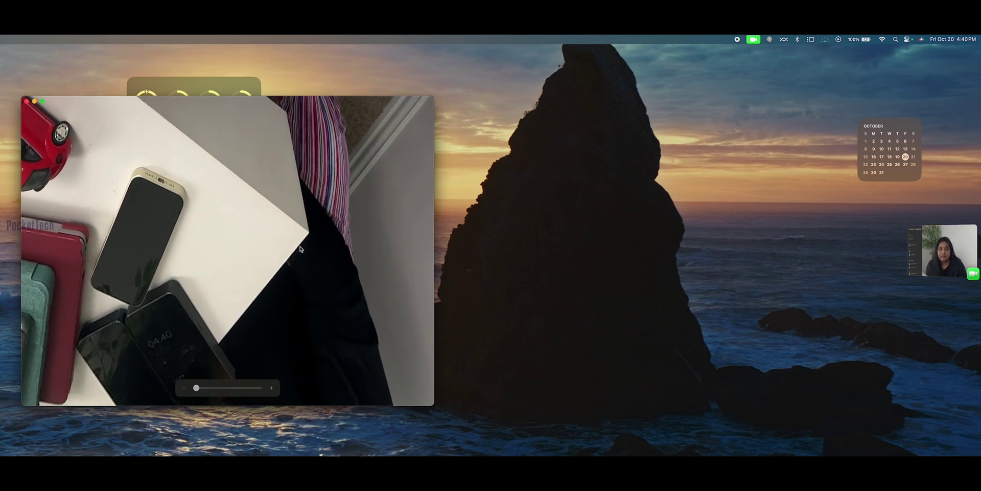